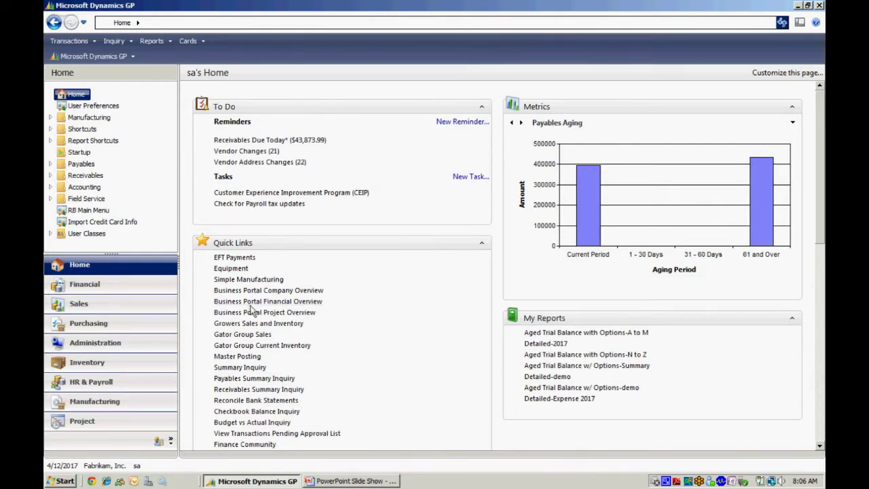
Step: Switch from the Home page to the Financial area page
left_click(152, 290)
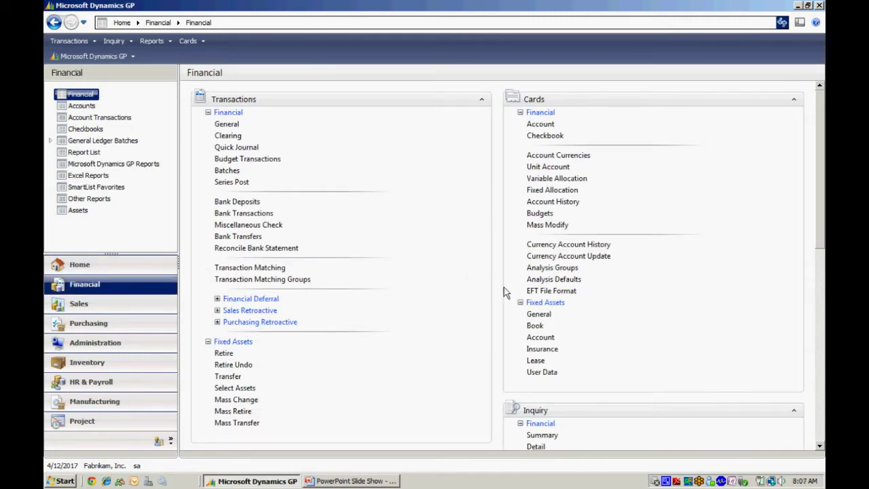
left_click(547, 290)
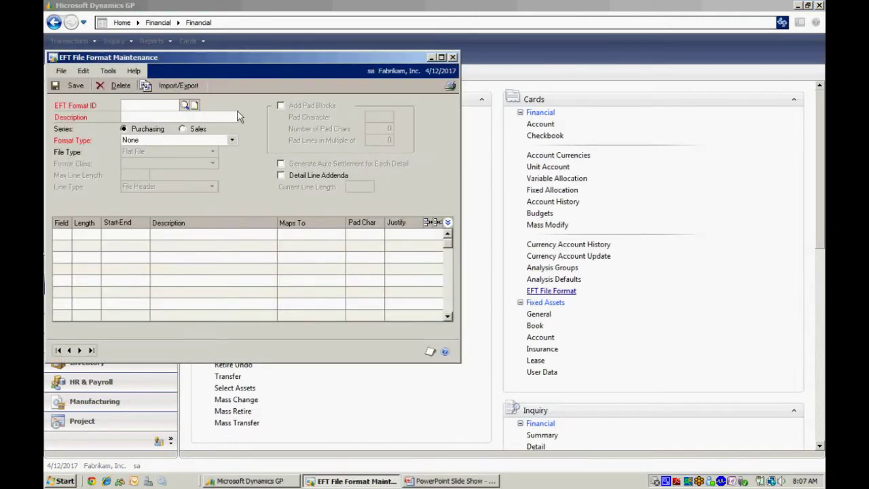
left_click(185, 105)
double_click(180, 142)
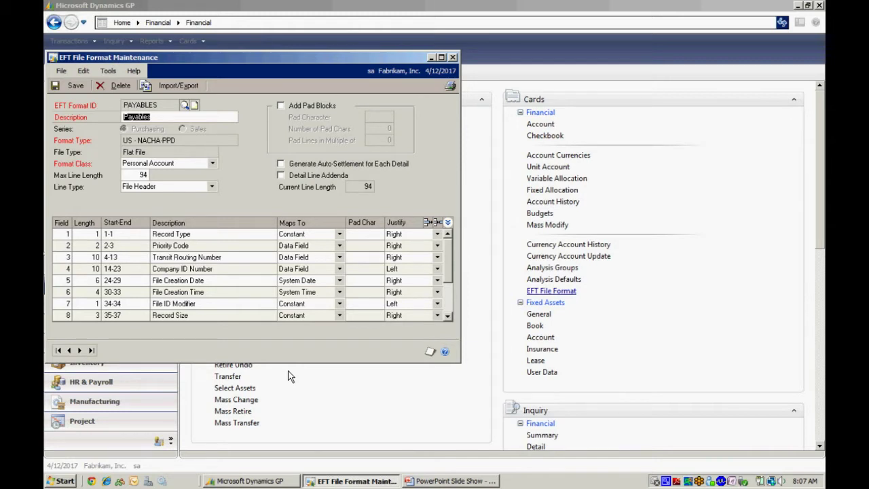
left_click(447, 318)
left_click(448, 318)
left_click(448, 317)
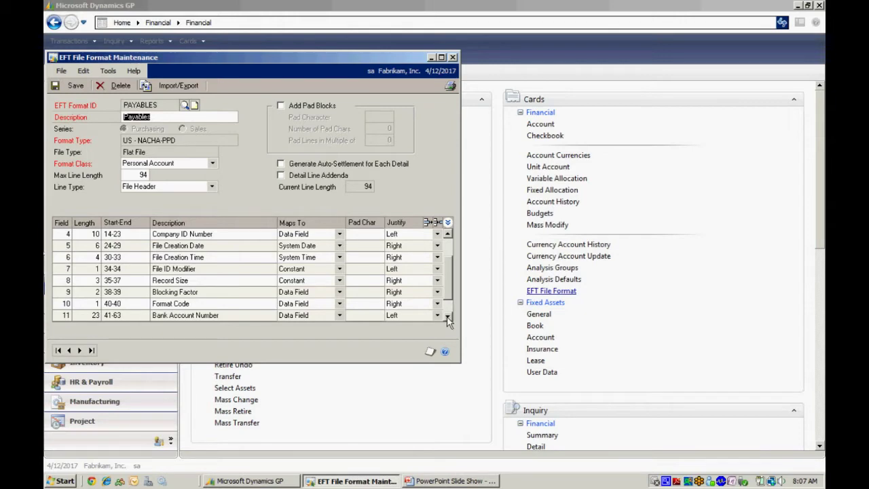
left_click(452, 57)
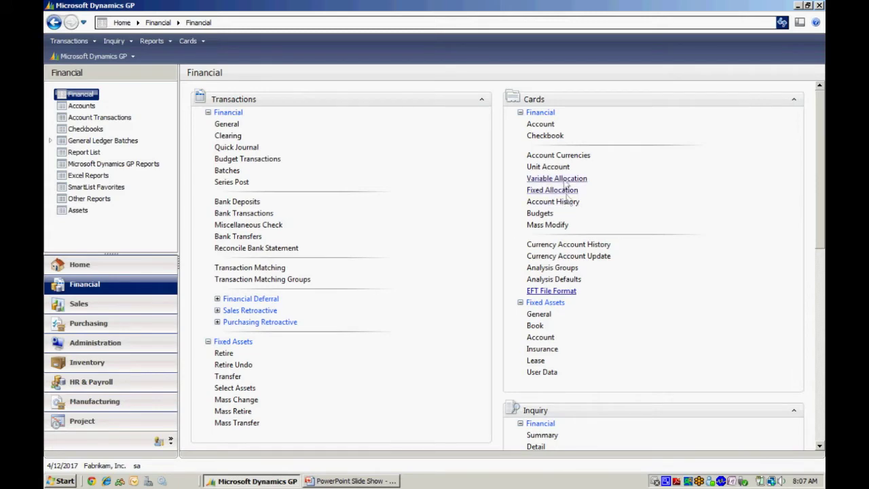
left_click(547, 138)
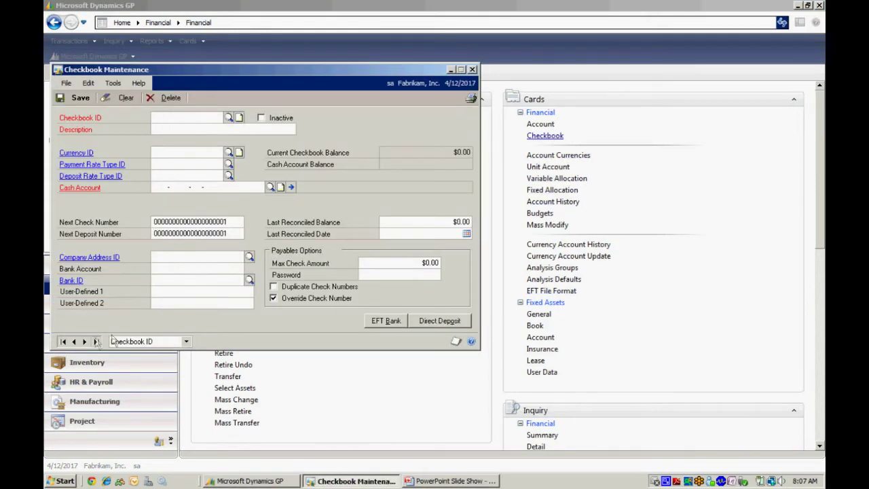
left_click(62, 341)
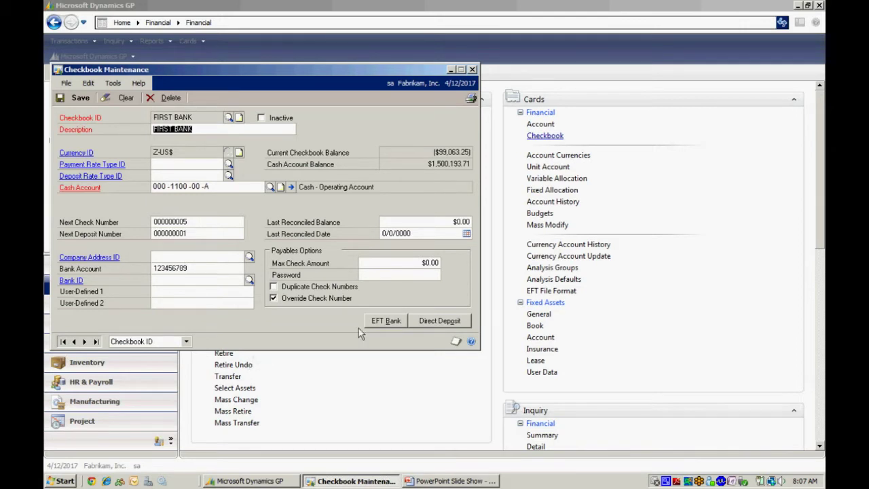
left_click(382, 324)
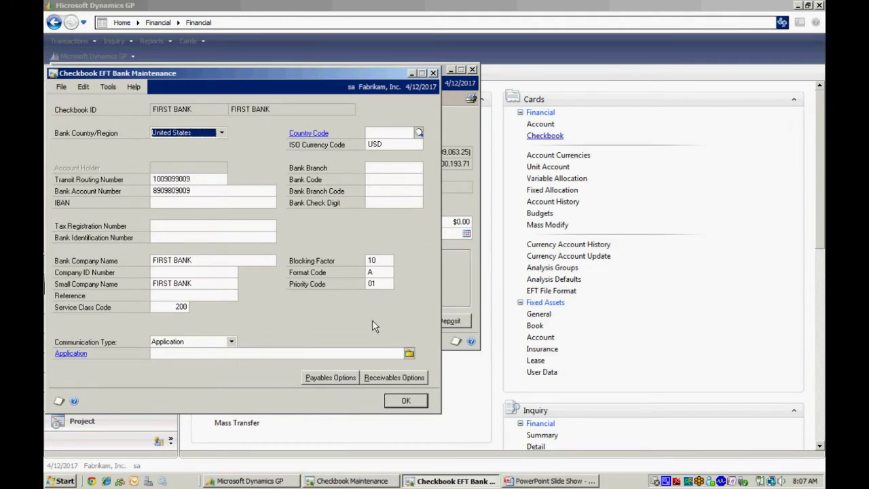
left_click(342, 380)
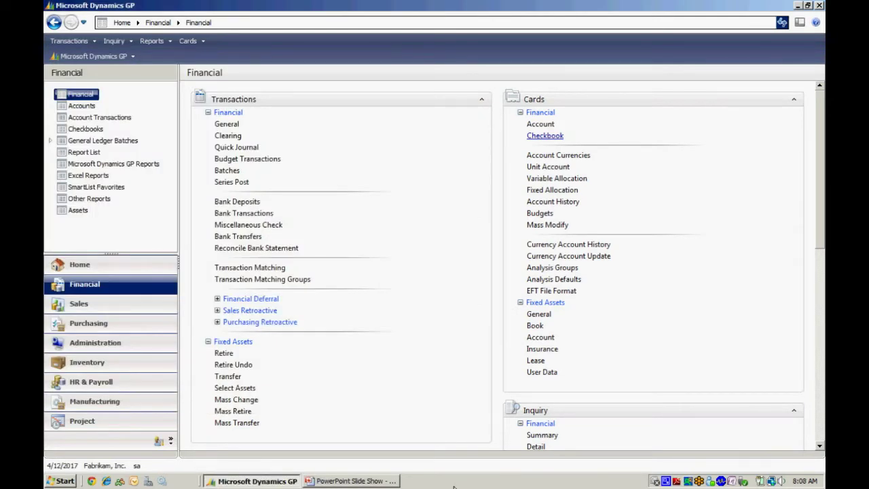
left_click(92, 323)
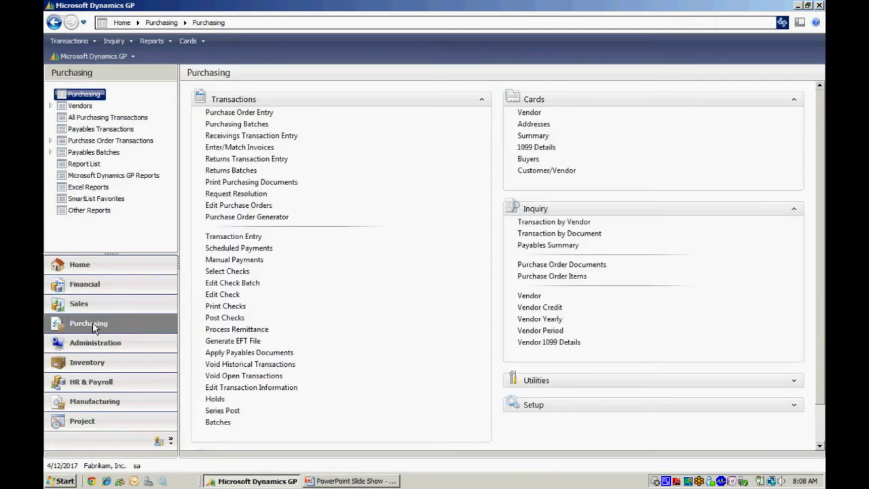
Step: Review vendor ACETRAVE0001's PRIMARY address EFT bank details, then begin editing a payables check batch
left_click(528, 116)
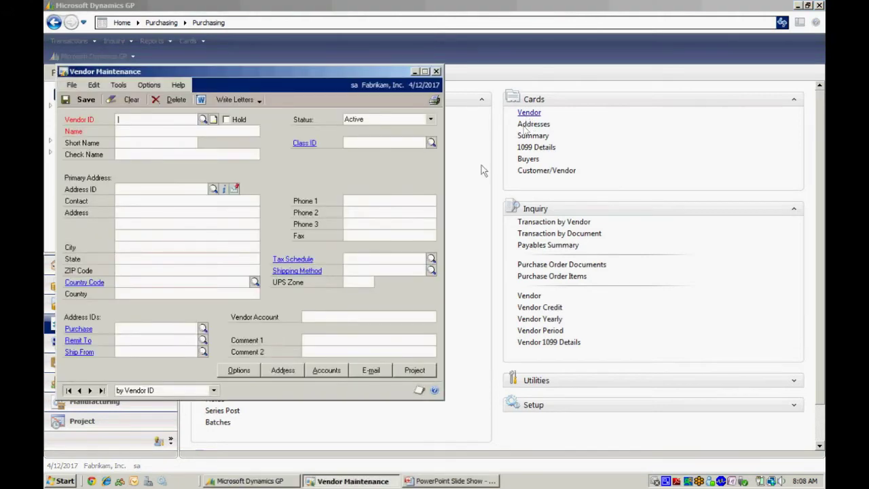
left_click(68, 391)
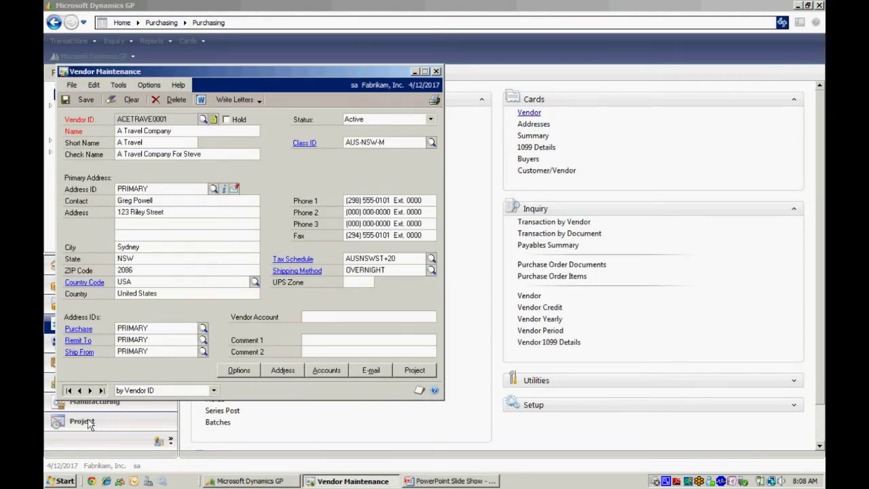
left_click(81, 341)
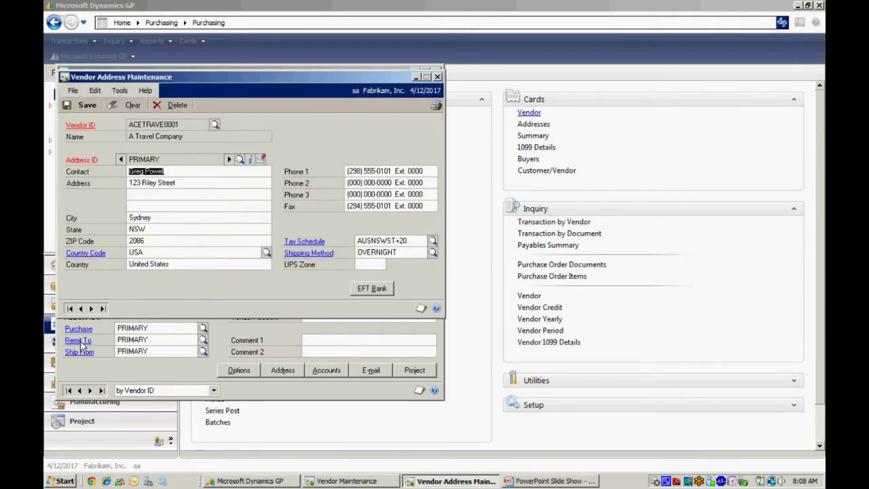
left_click(372, 290)
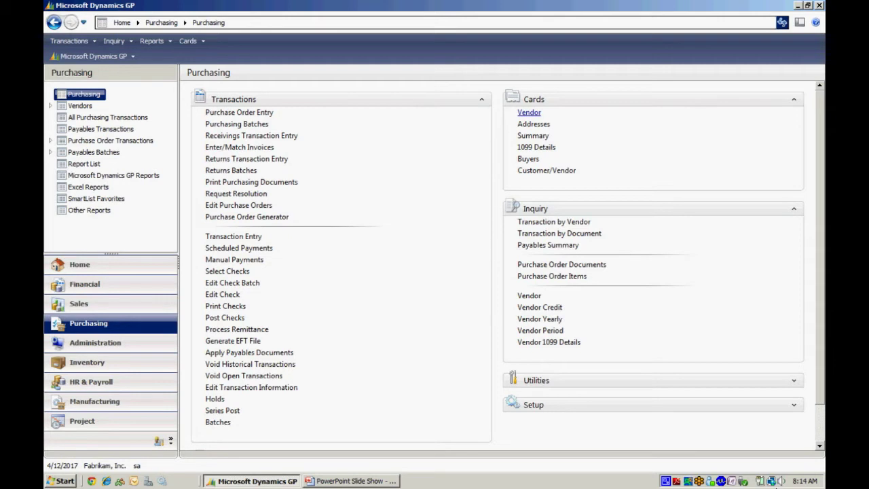
left_click(231, 284)
Step: Create and save check batch EFT20 with payment method EFT and checkbook FIRST BANK
type("EFT20")
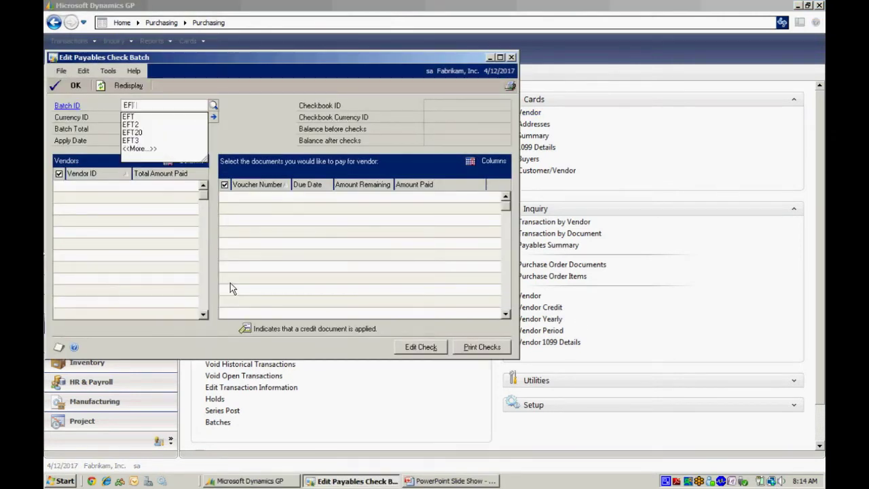
key("Tab")
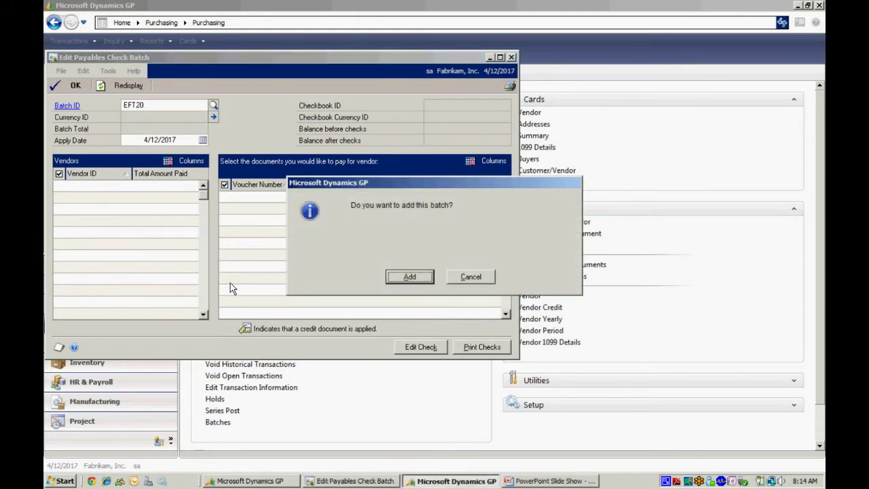
key("Return")
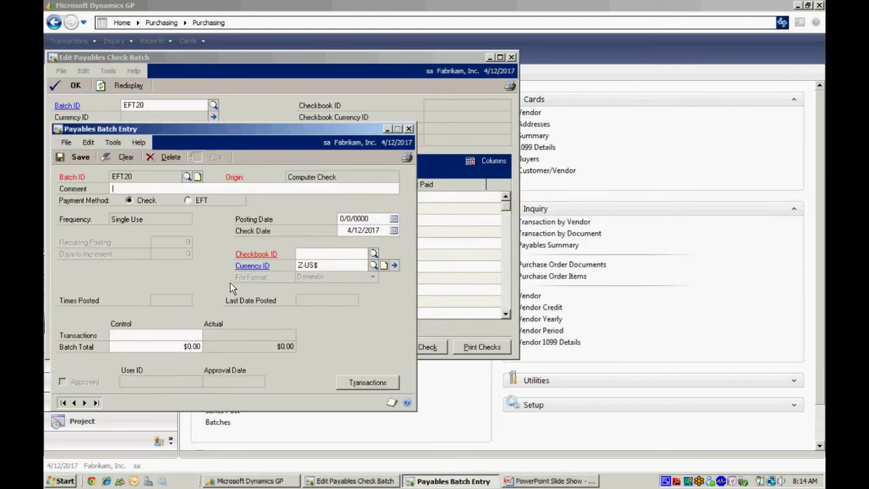
left_click(188, 200)
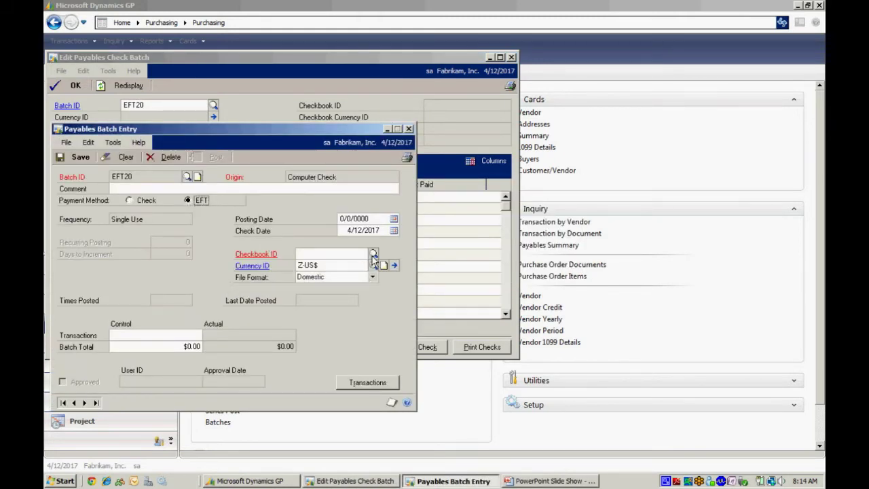
left_click(373, 254)
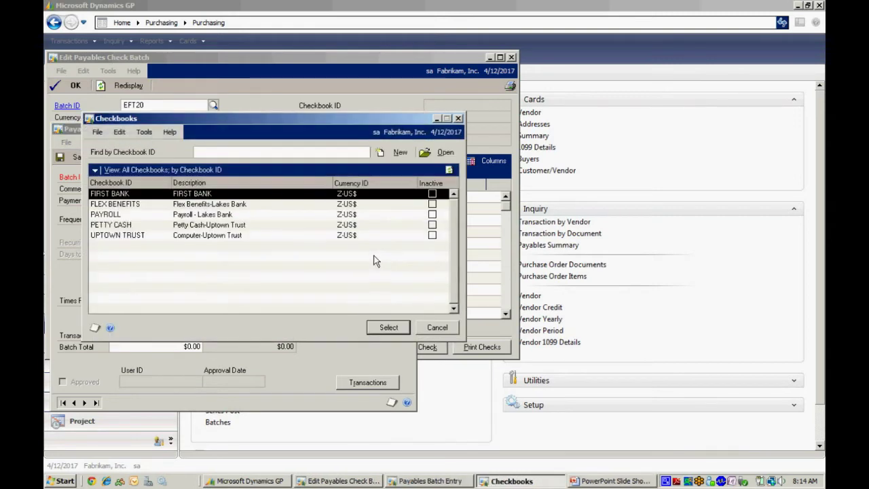
left_click(388, 327)
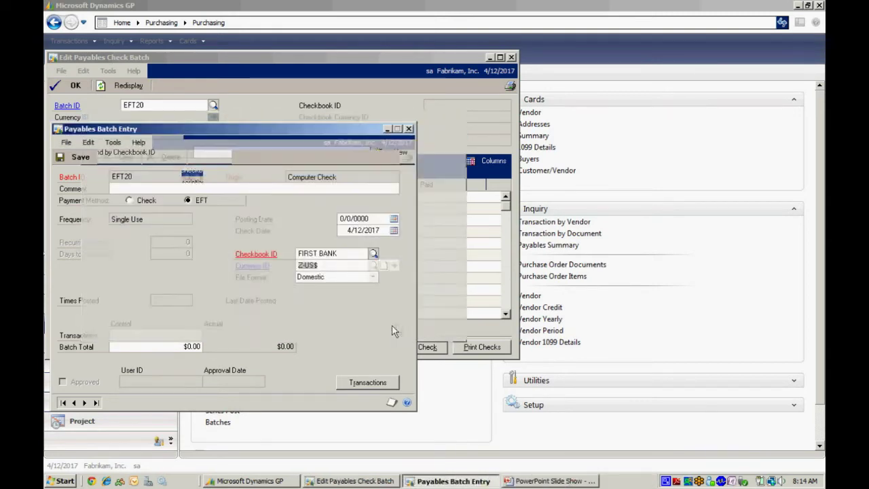
left_click(80, 157)
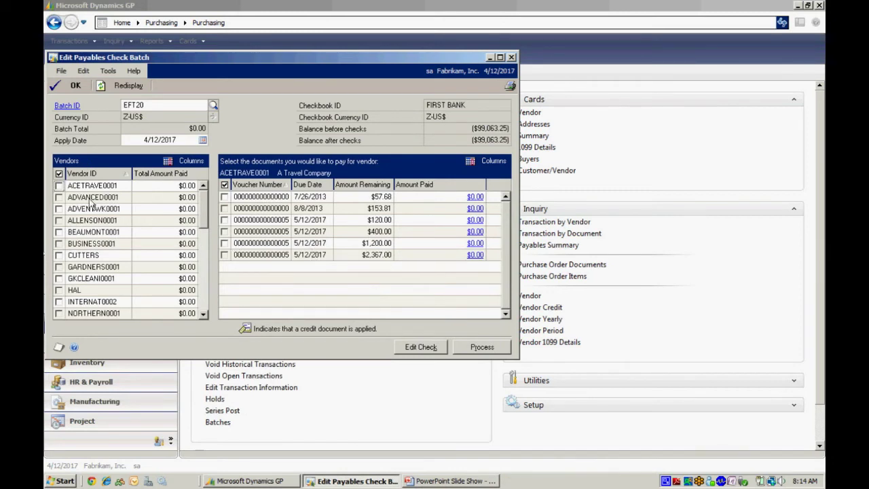
Step: Pay vendors ACETRAVE0001, ADVANCED0001 and ADVENTWK0001 in EFT20, totalling $13,075.20
left_click(59, 186)
left_click(59, 197)
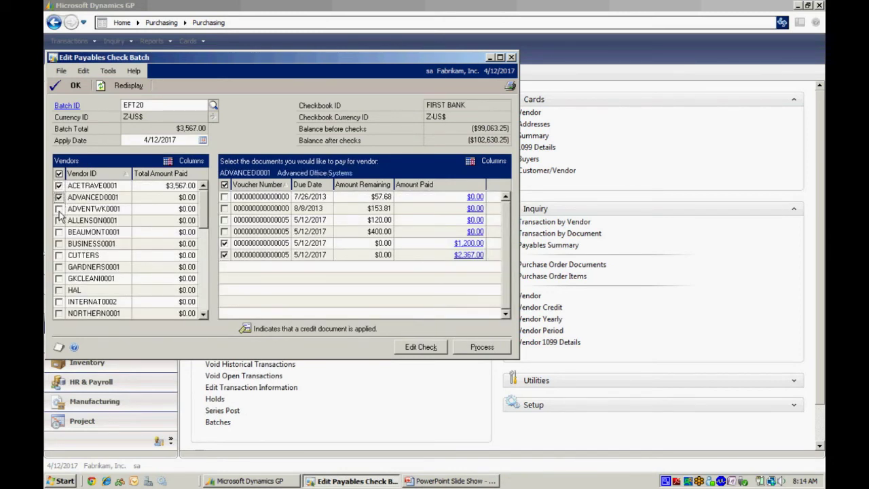
left_click(59, 208)
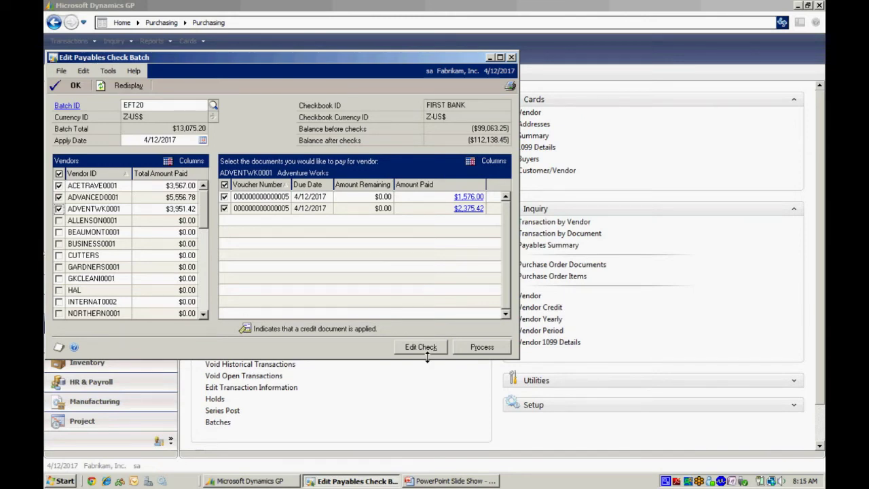
left_click(481, 347)
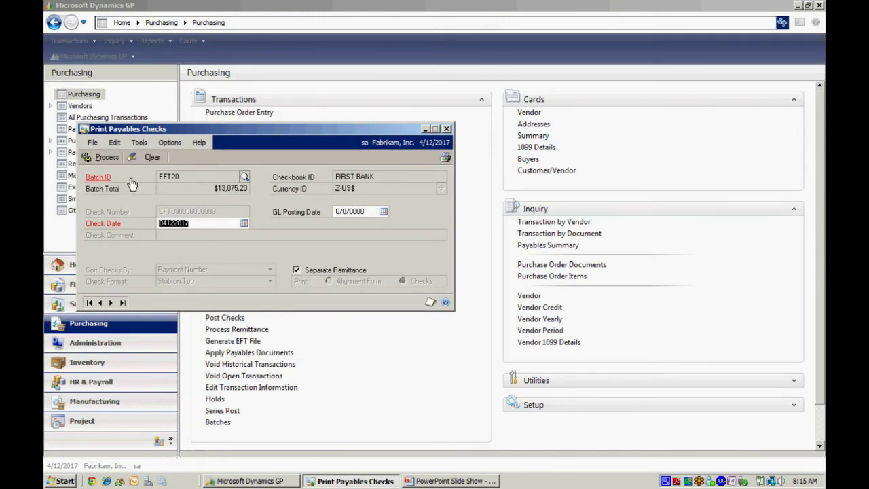
Step: Set the GL posting date to 5/23/2018 and process the EFT20 batch
left_click(347, 211)
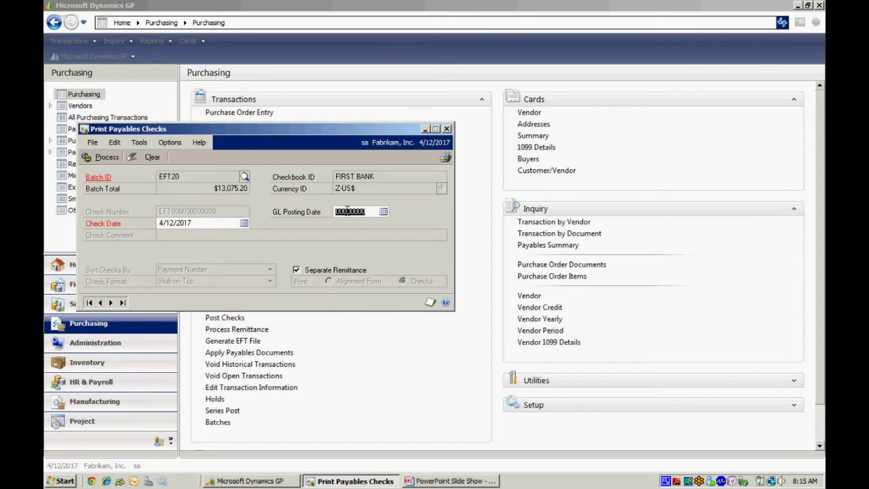
type("5/23/2018")
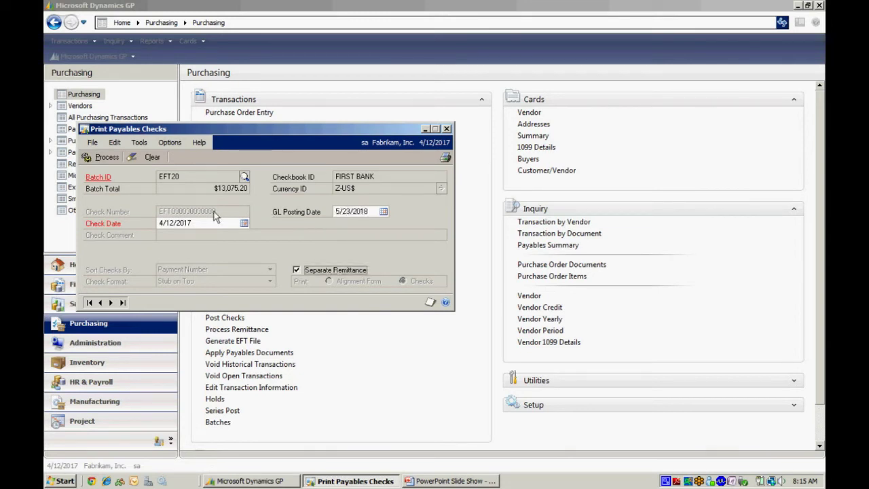
left_click(102, 158)
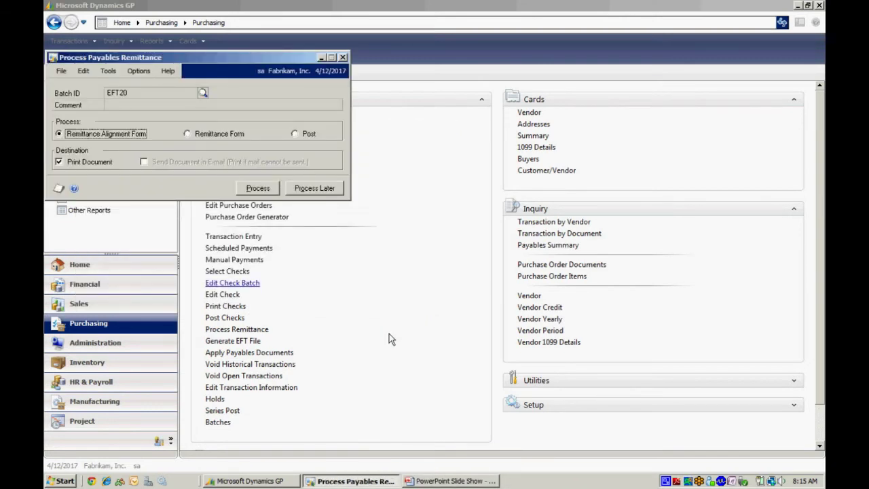
Step: Produce EFT20 remittance forms, e-mailing them to vendors via the Outlook profile
left_click(188, 133)
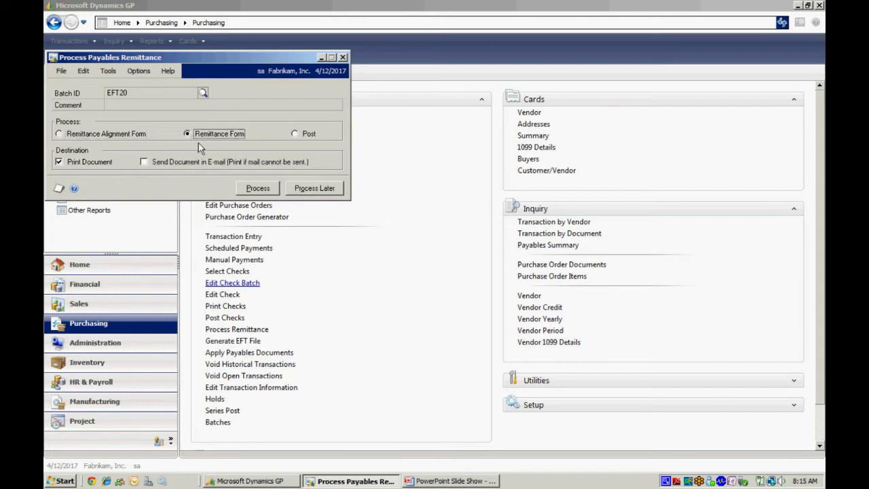
left_click(144, 163)
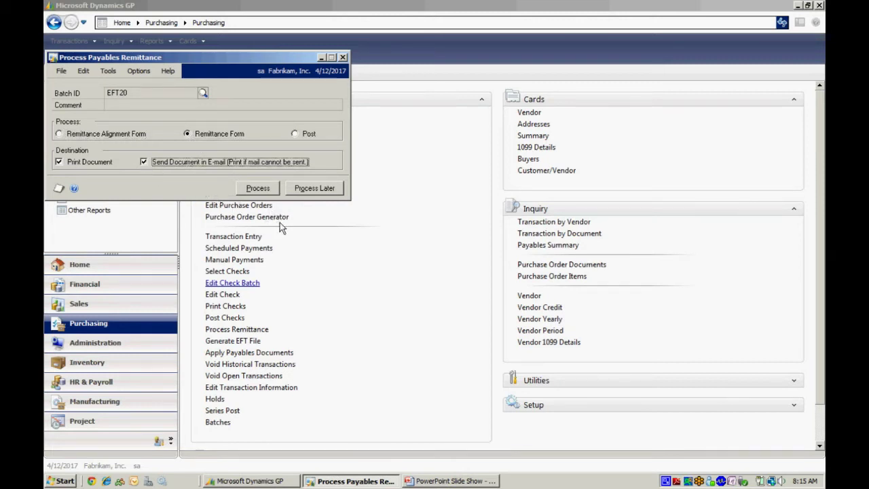
left_click(256, 189)
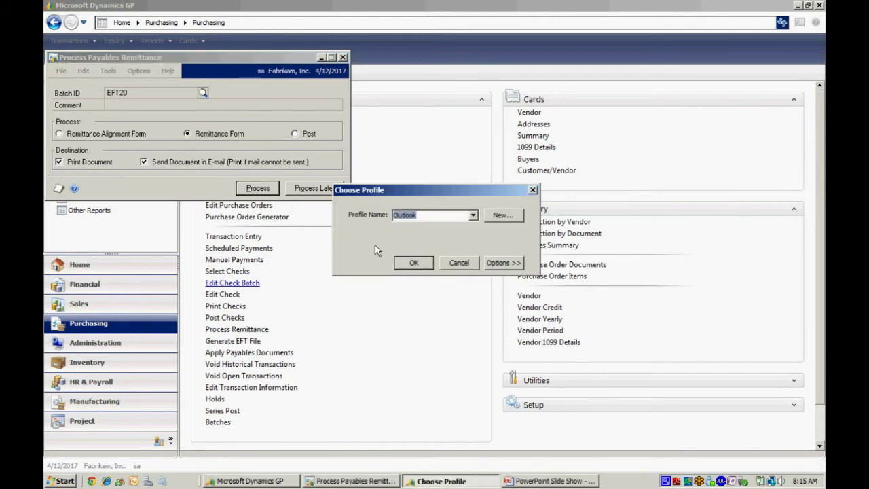
left_click(420, 264)
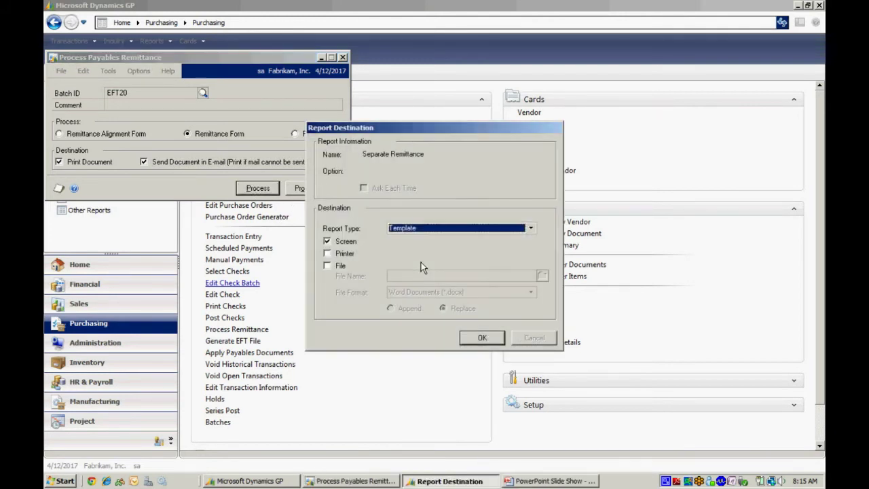
left_click(481, 339)
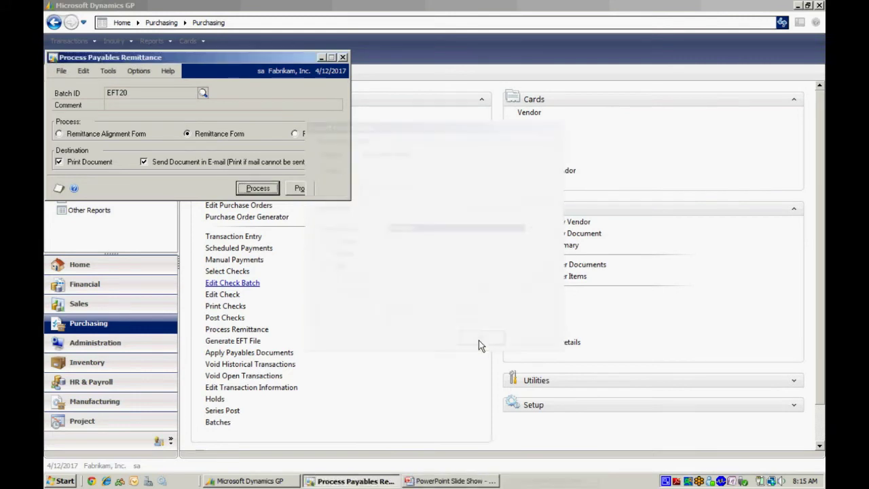
left_click(482, 338)
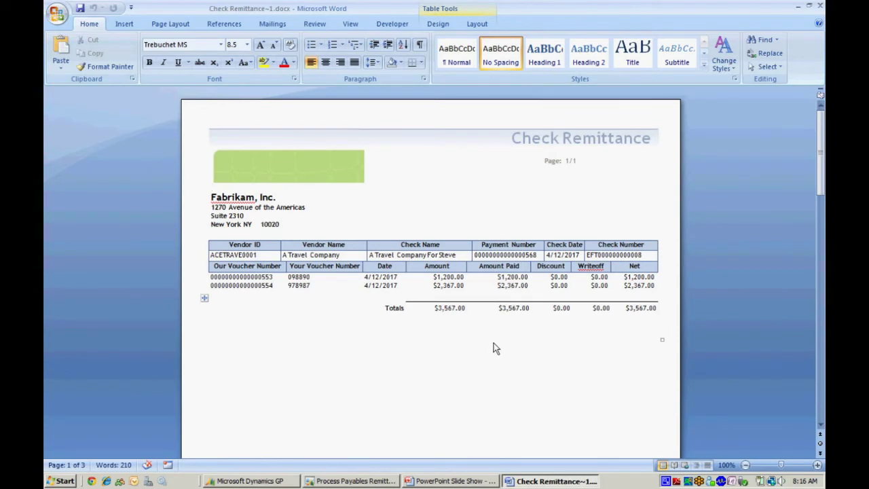
Step: Close the $3,567.00 Check Remittance document in Word after reviewing it
left_click(819, 6)
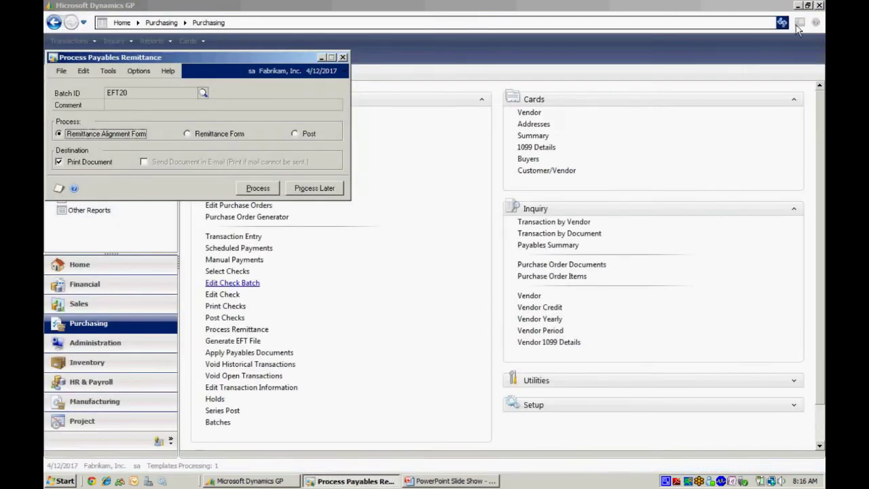
Step: Post the EFT20 remittances and review the exception report: 3 sent, 0 errors
left_click(296, 134)
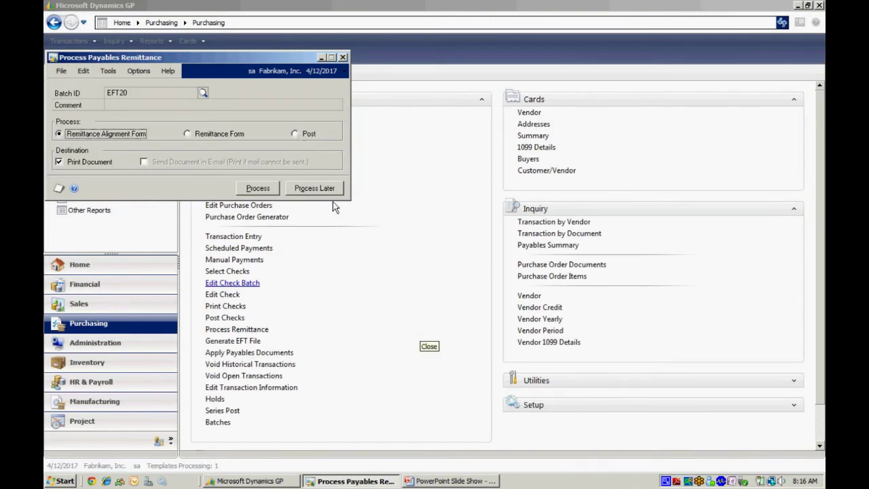
left_click(258, 190)
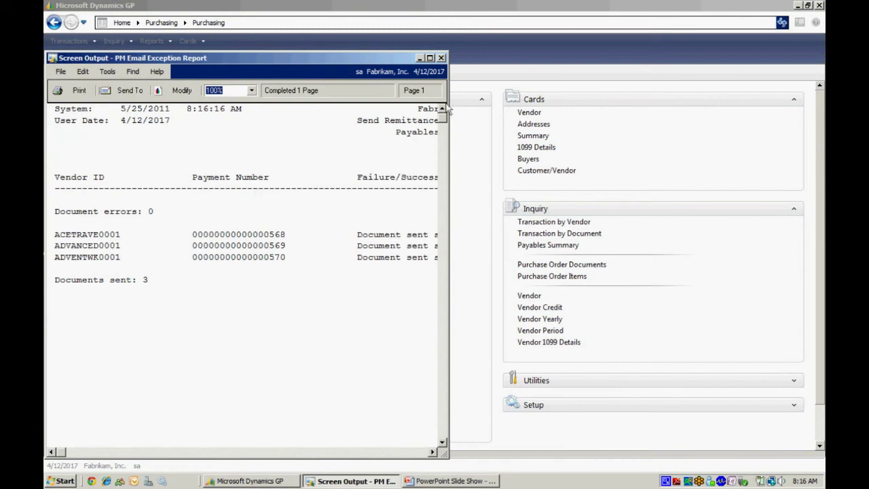
left_click(430, 58)
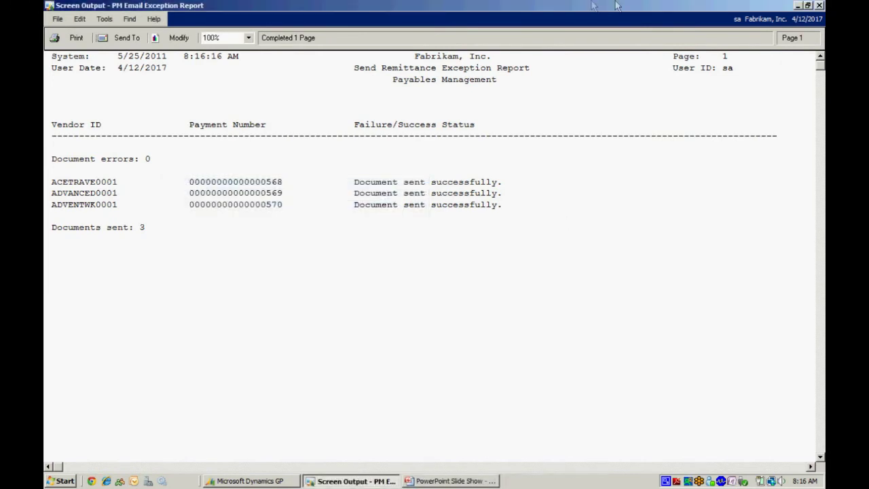
left_click(819, 5)
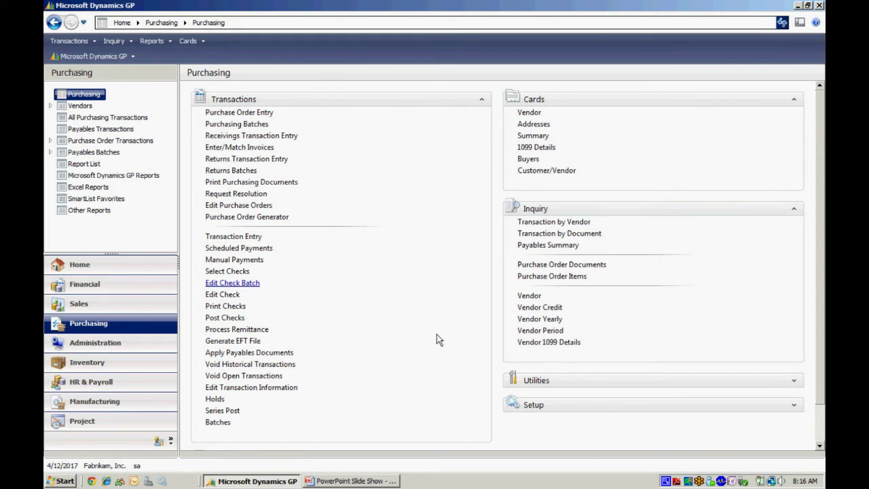
Step: Generate the EFT bank file for batch EFT20 from the FIRST BANK checkbook
left_click(242, 341)
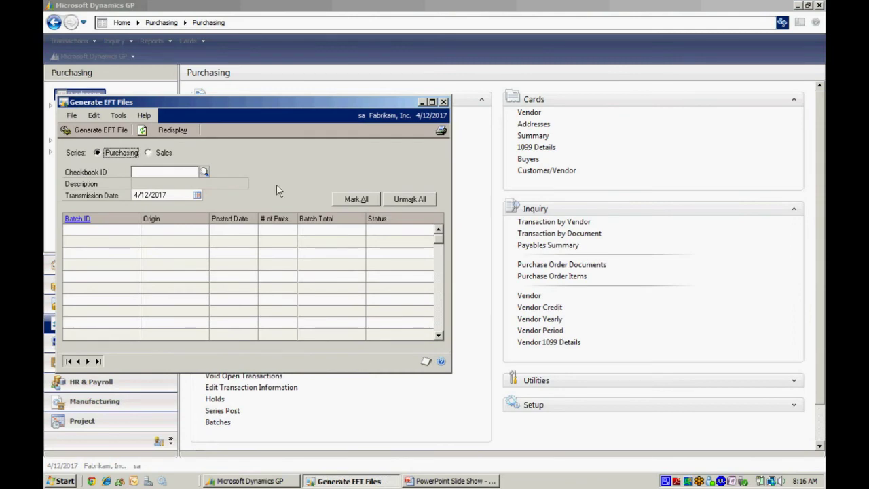
left_click(204, 173)
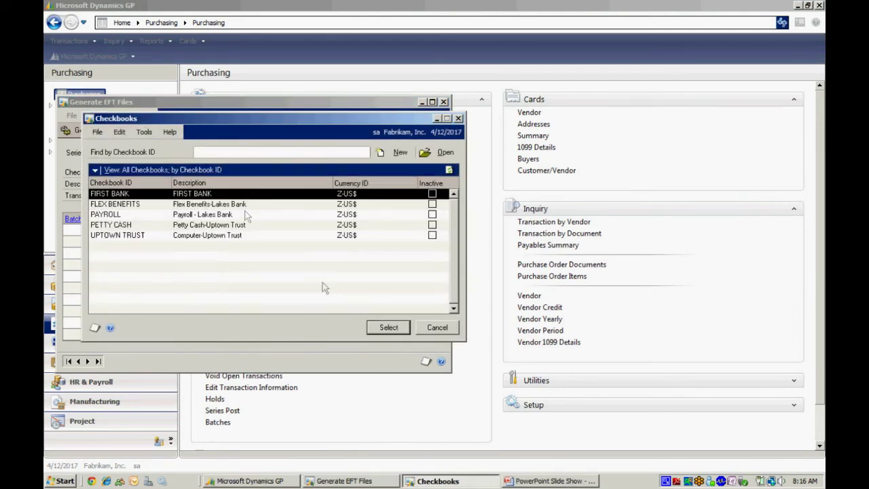
left_click(388, 327)
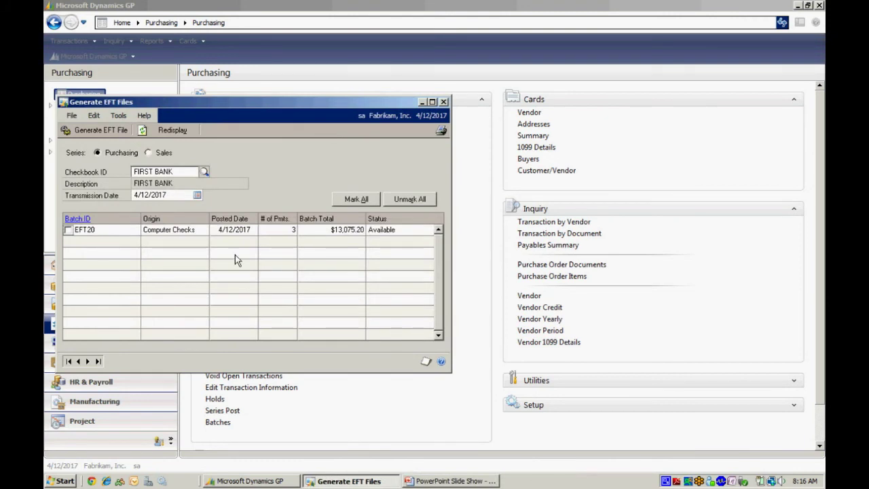
left_click(68, 229)
left_click(85, 129)
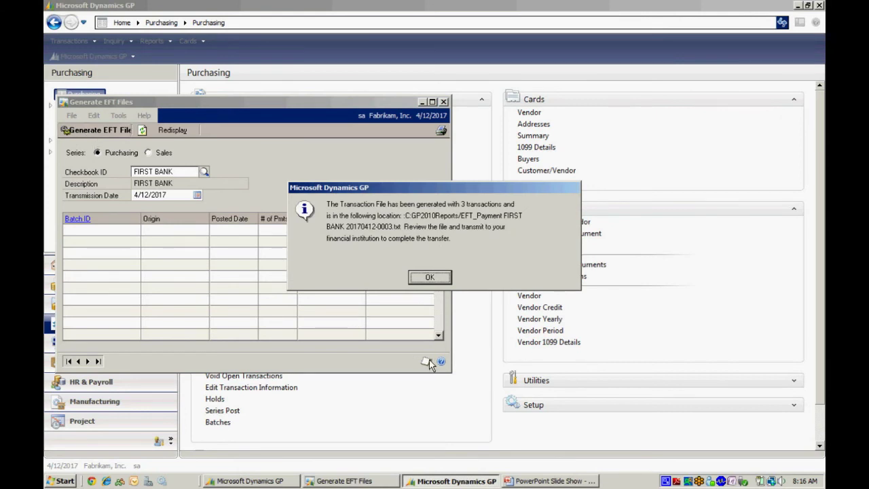
left_click(430, 277)
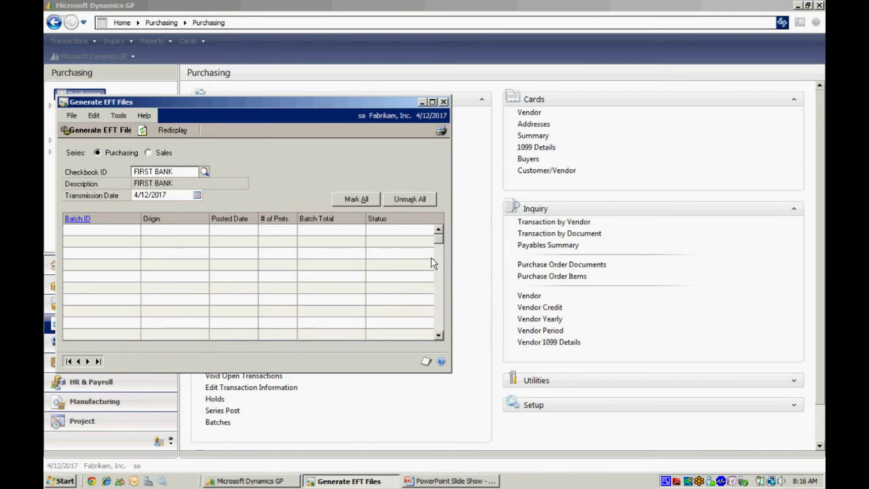
left_click(443, 102)
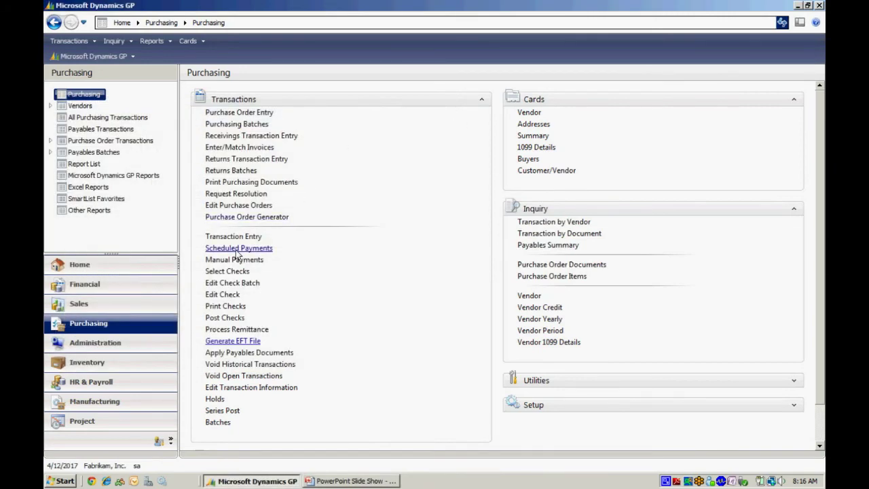
left_click(151, 270)
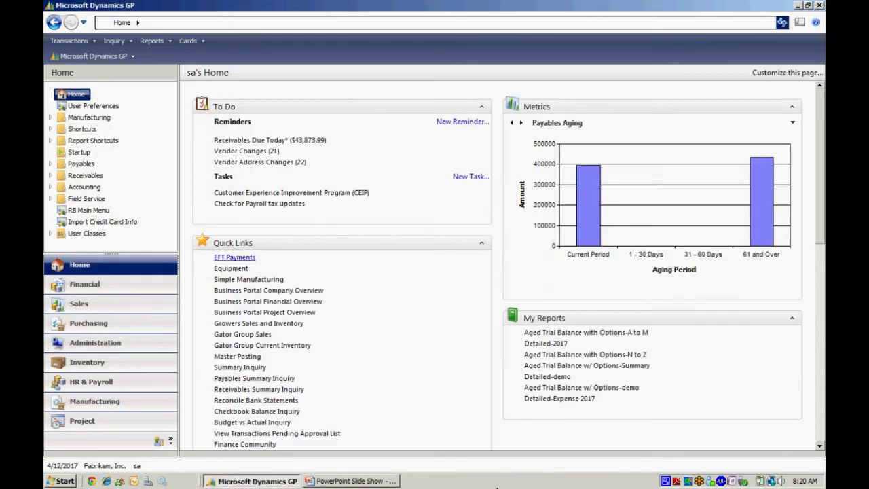
left_click(233, 258)
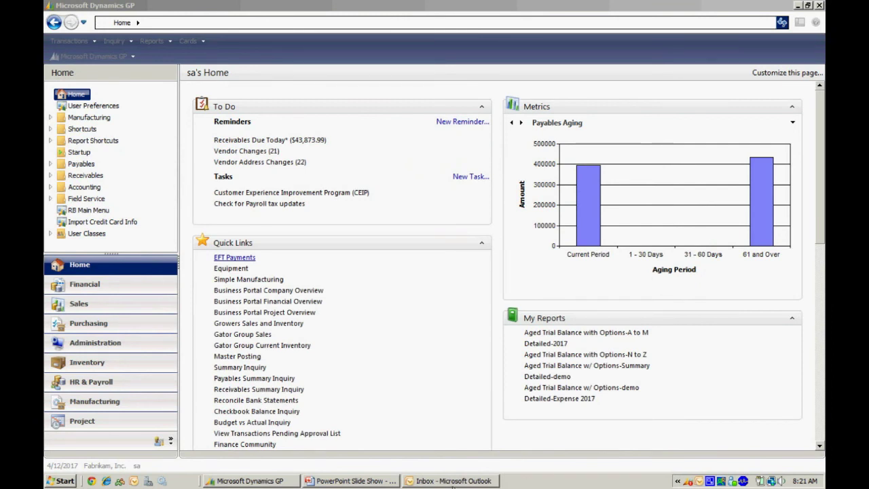
left_click(449, 480)
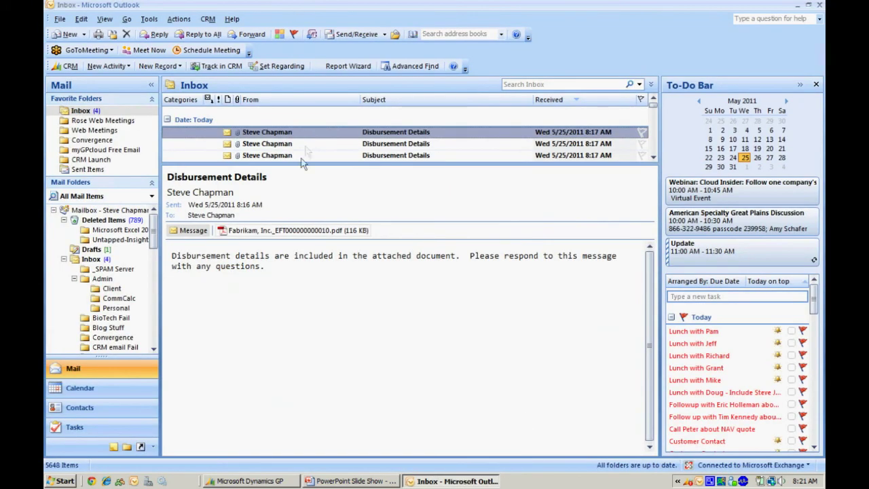
Step: Open the Adventure Works $3,951.42 remittance PDF attached to a Disbursement Details e-mail
double_click(264, 231)
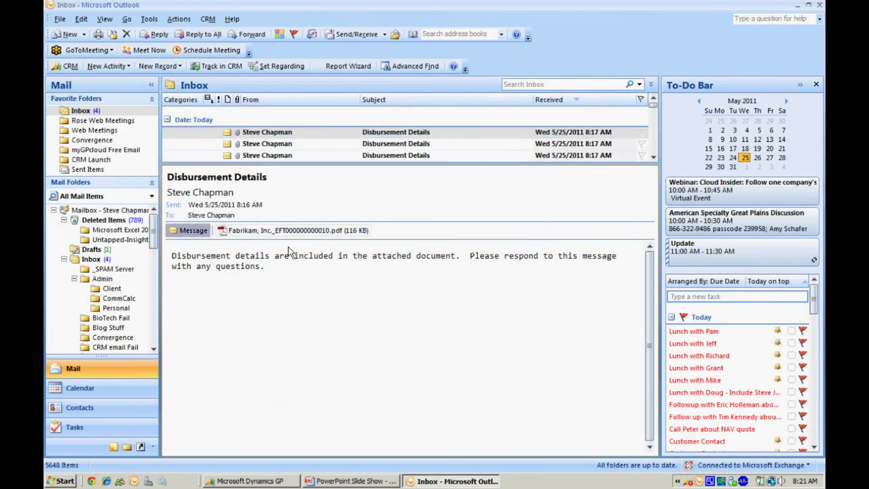